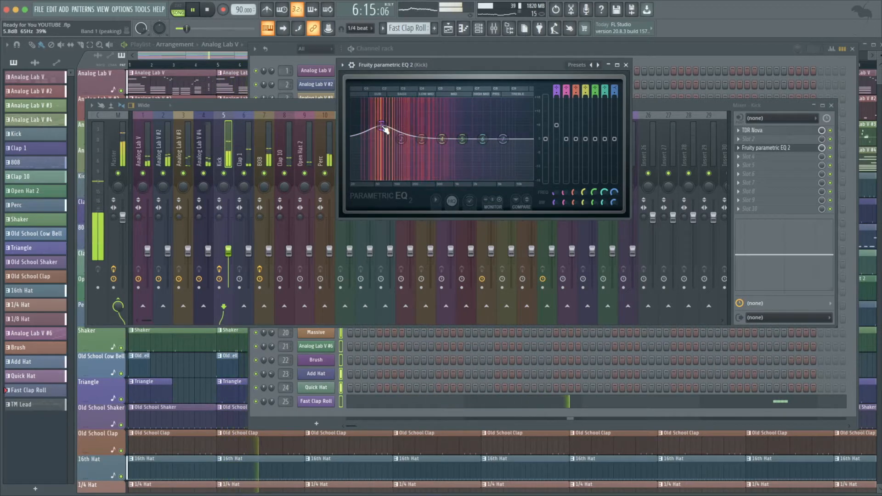
# Move the Kick's band 1 peak in Fruity parametric EQ 2 to a higher frequency with slightly more boost.
pyautogui.moveTo(384, 129)
pyautogui.mouseDown()
pyautogui.moveTo(390, 137)
pyautogui.moveTo(401, 125)
pyautogui.mouseUp()
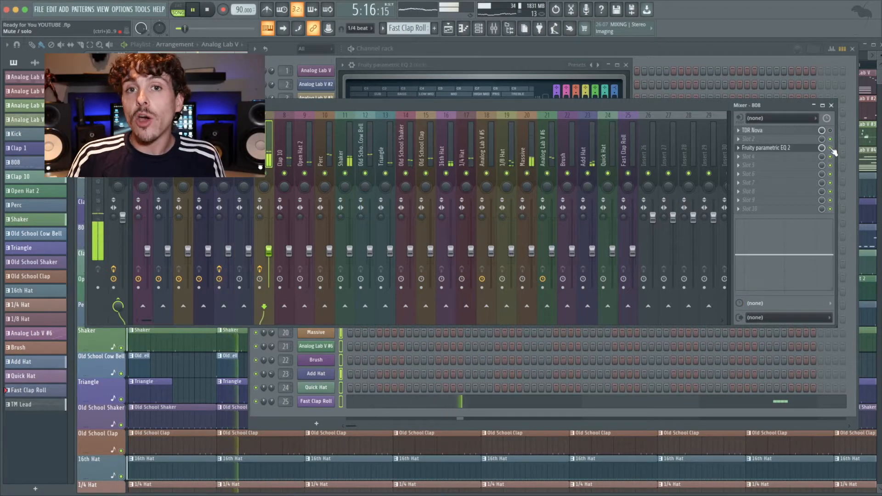
# Open TDR Nova on the 808, compare playback with band I bypassed and re-enabled, and inspect band II.
pyautogui.press('space')
pyautogui.click(781, 133)
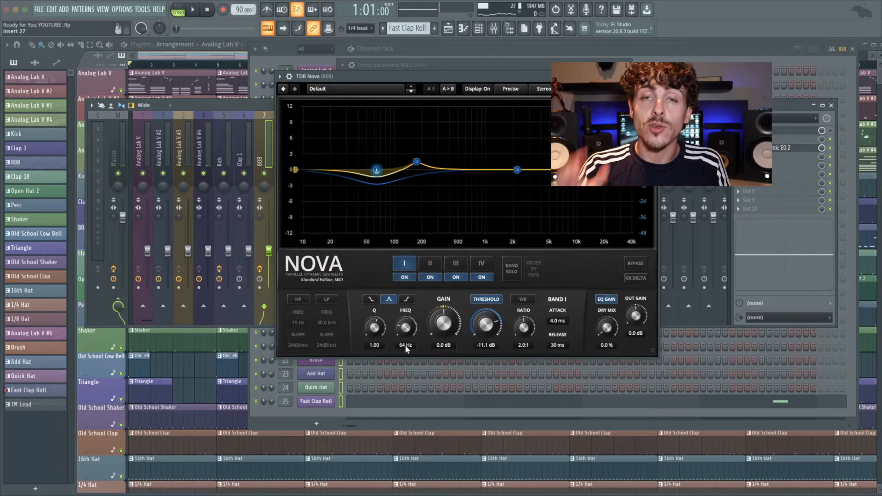
pyautogui.click(404, 263)
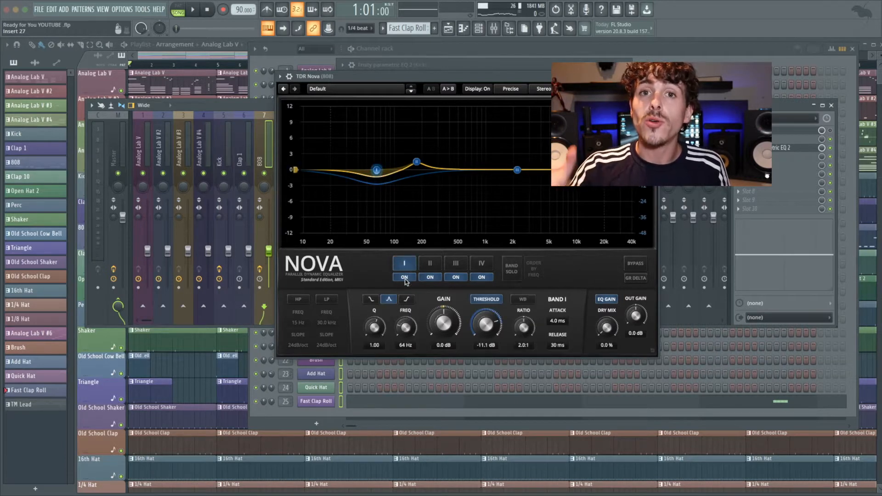
pyautogui.click(404, 278)
pyautogui.press('space')
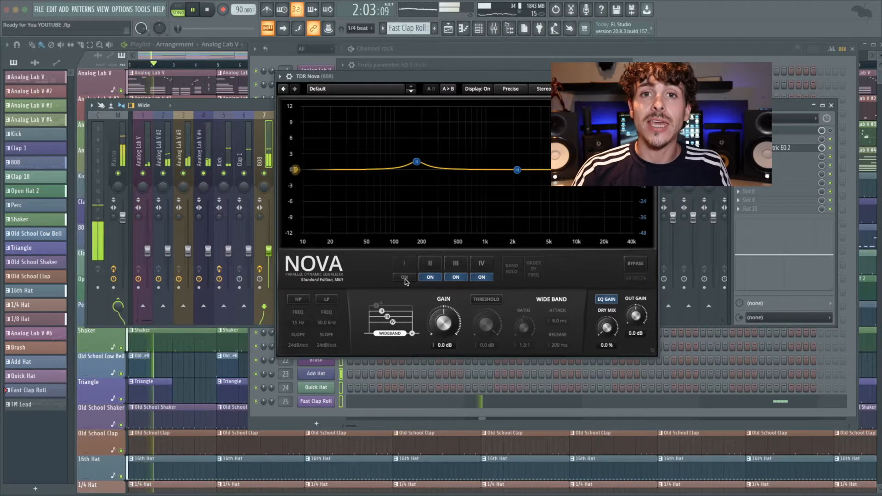
pyautogui.press('space')
pyautogui.click(405, 278)
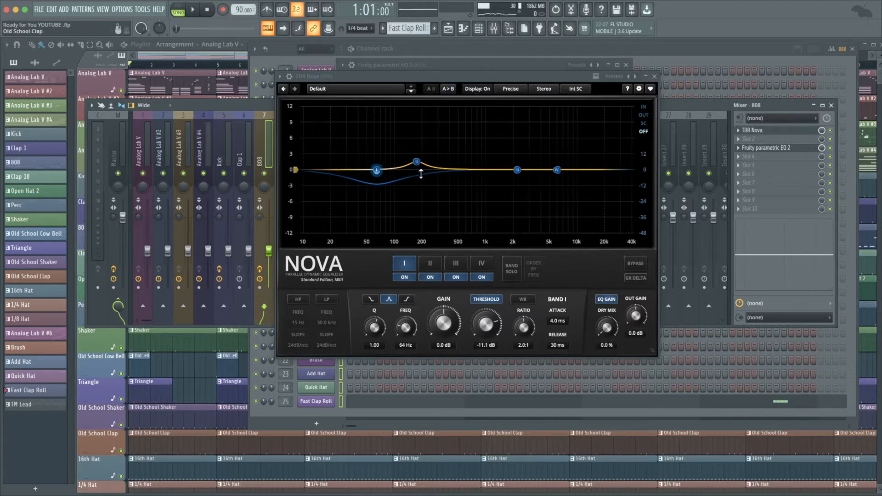
pyautogui.click(434, 266)
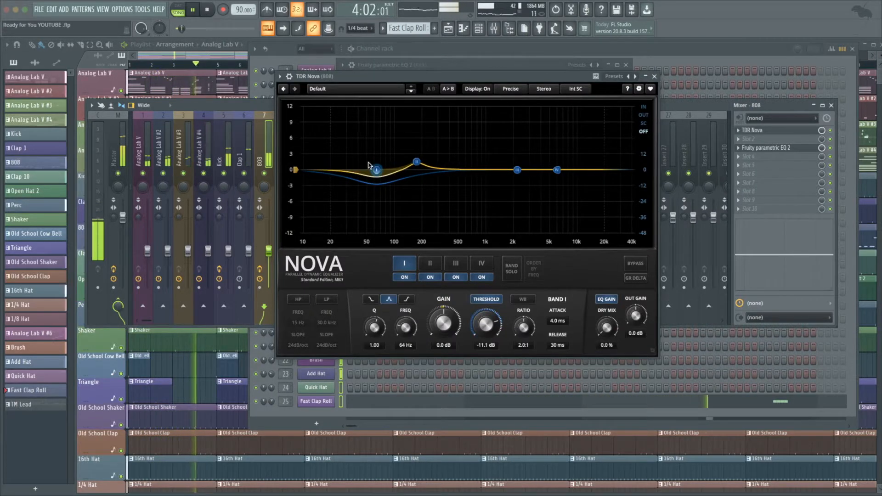
pyautogui.click(430, 261)
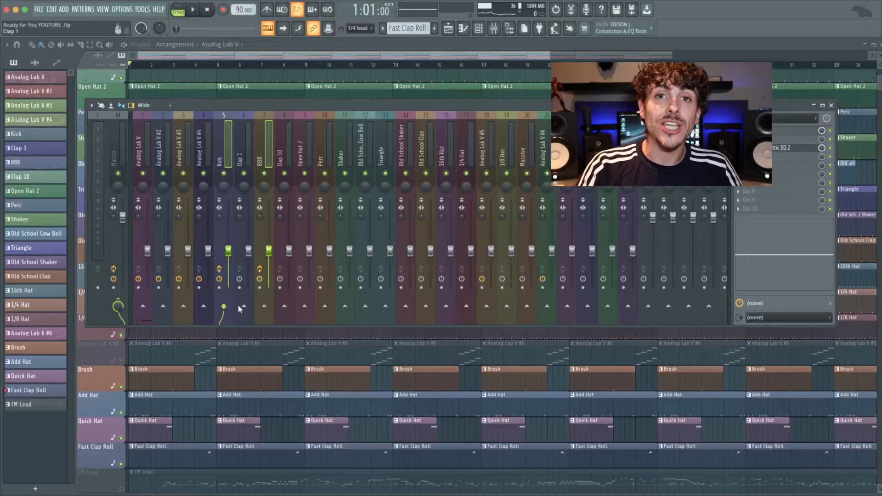
# Route the Kick mixer track to the 808 track and replace the 808's Fruity Compressor with Fruity Limiter at its Default preset.
pyautogui.rightClick(263, 308)
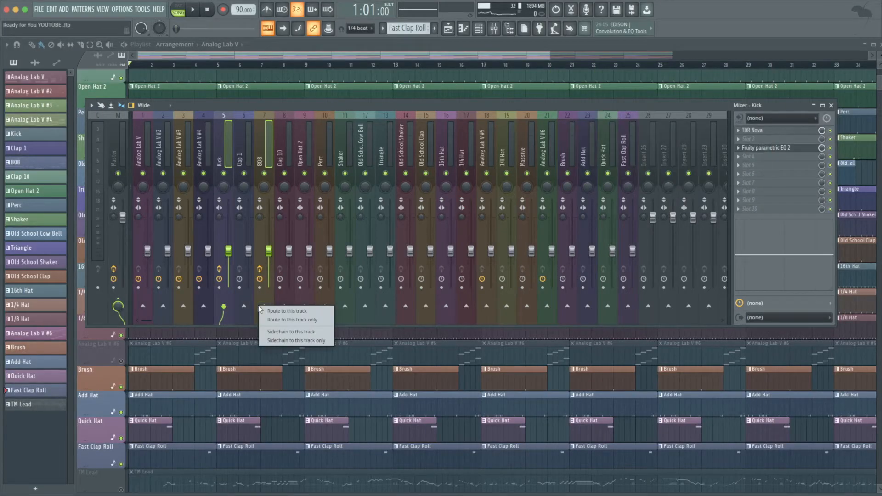
pyautogui.click(310, 311)
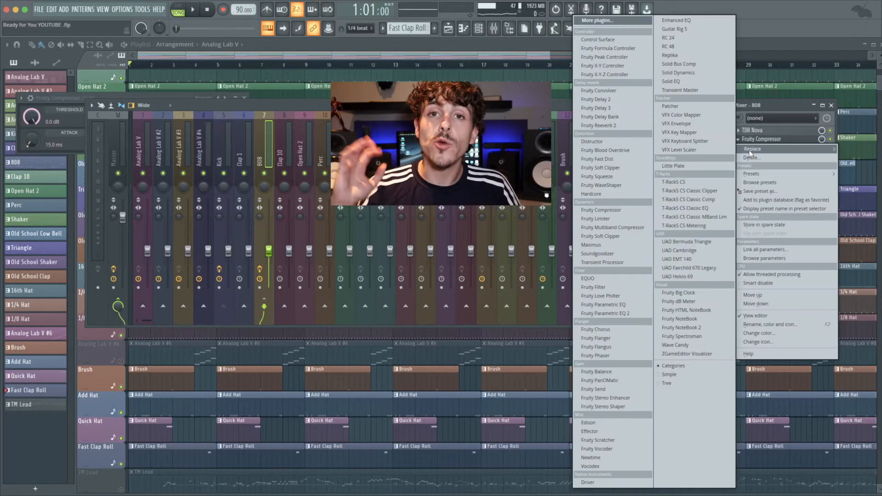
pyautogui.click(607, 218)
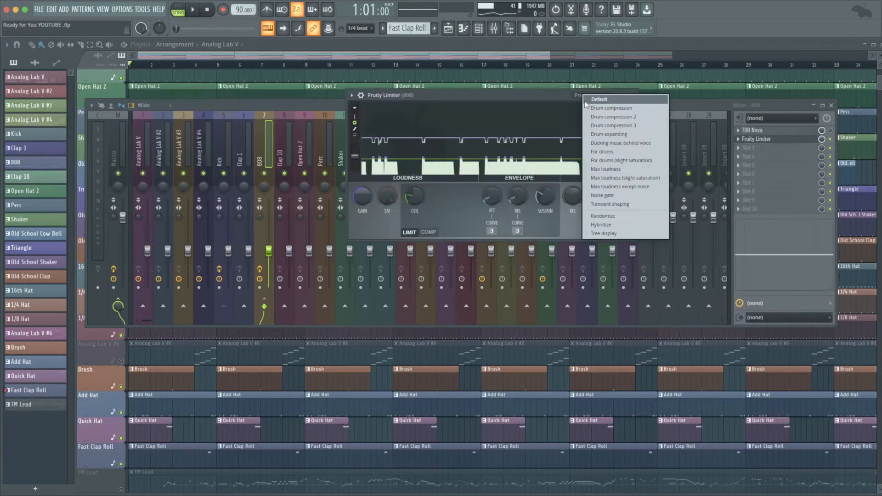
pyautogui.click(592, 102)
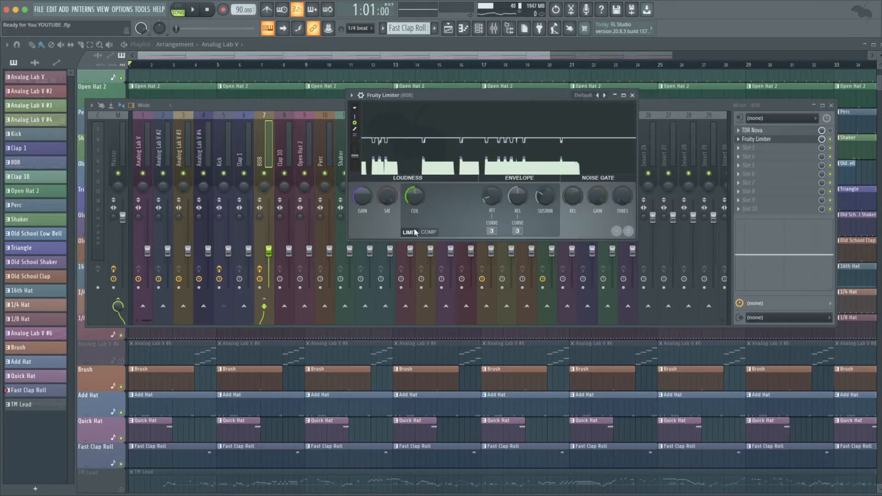
# Set the 808 limiter's compressor to a -60 dB threshold, 2.1:1 ratio, about 1.7 ms attack and a short release.
pyautogui.moveTo(418, 204); pyautogui.dragTo(418, 247)
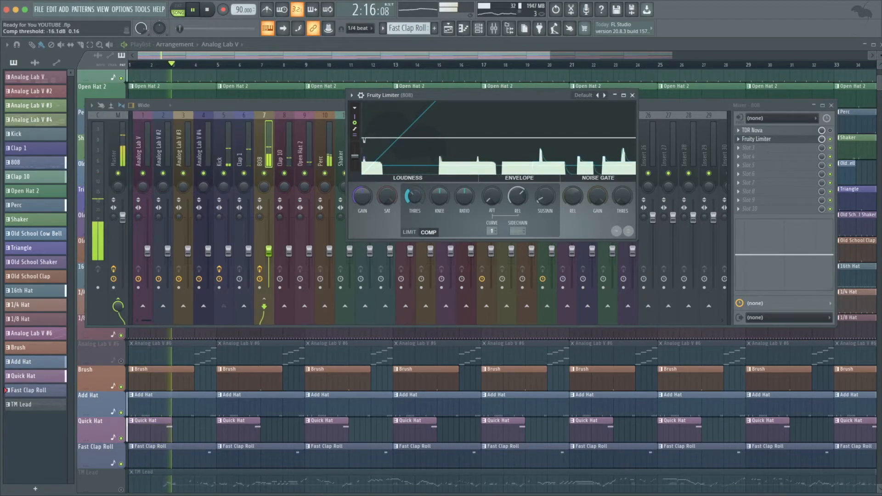
pyautogui.moveTo(459, 198); pyautogui.dragTo(460, 184)
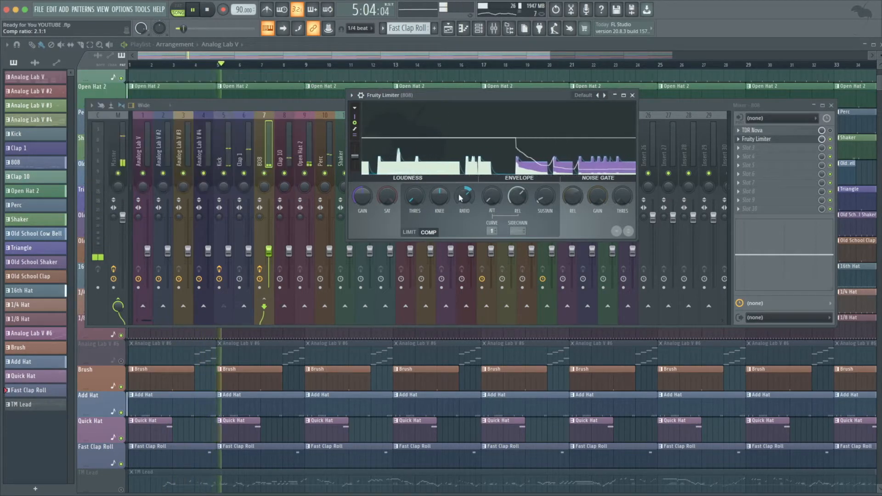
pyautogui.moveTo(517, 201); pyautogui.dragTo(516, 234)
pyautogui.moveTo(492, 199); pyautogui.dragTo(492, 193)
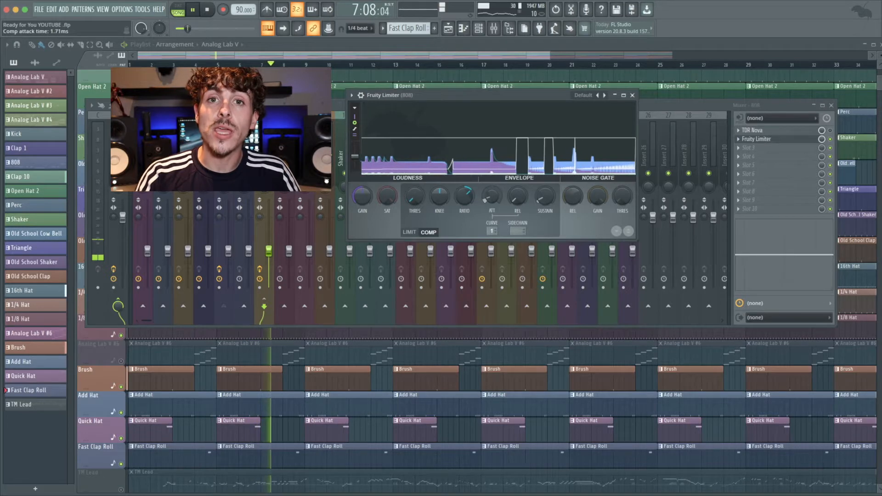
pyautogui.moveTo(492, 193); pyautogui.dragTo(492, 192)
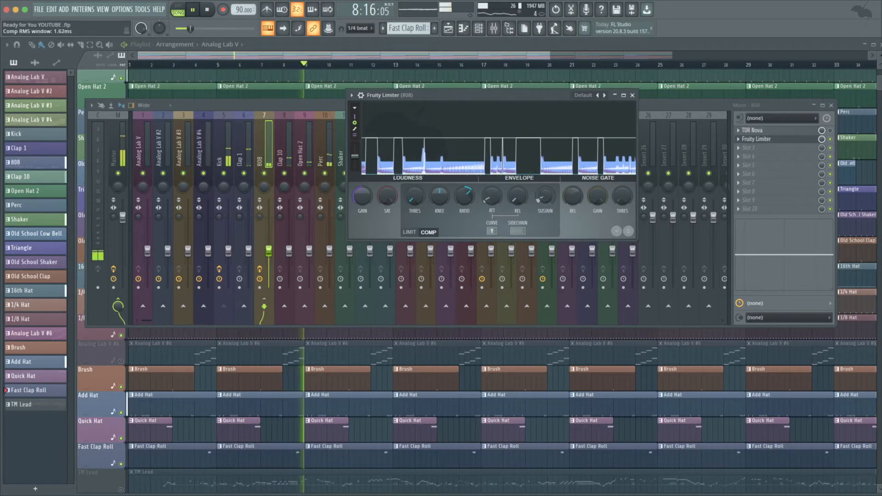
pyautogui.moveTo(521, 206); pyautogui.dragTo(501, 197)
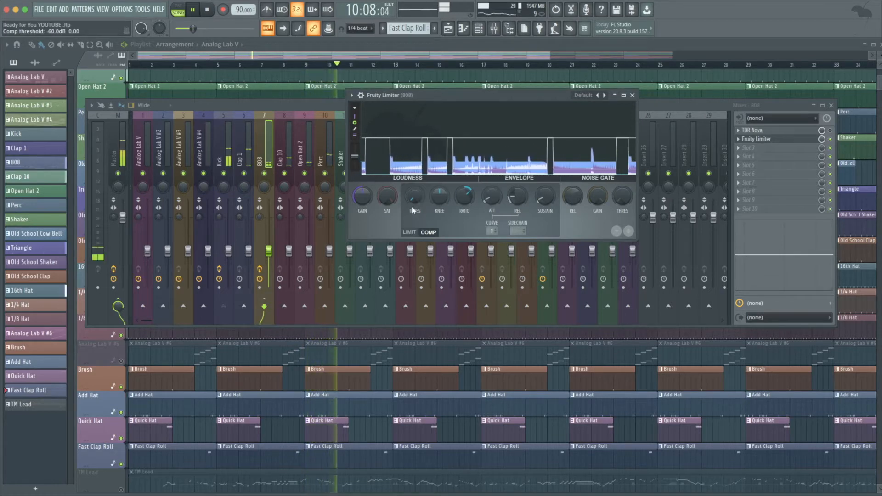
# Raise the 808 limiter's compression threshold to -10.4 dB, lower it slightly and fine-tune the release.
pyautogui.moveTo(414, 197); pyautogui.dragTo(414, 193)
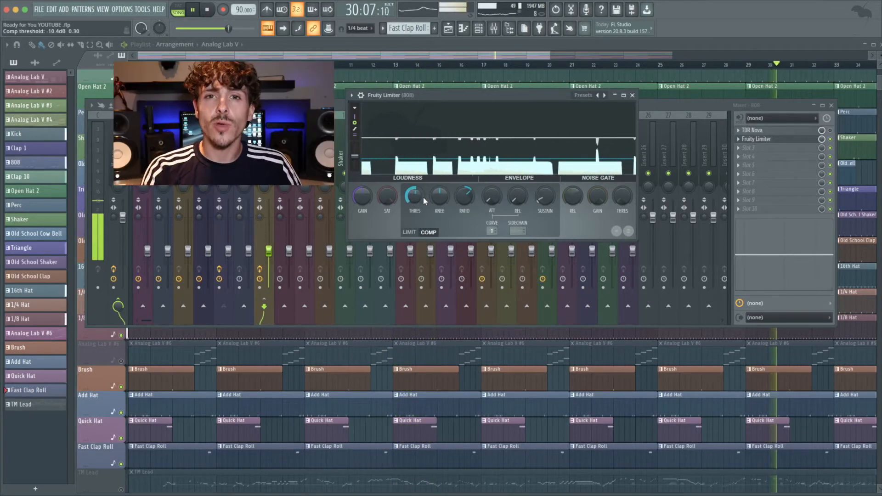
pyautogui.moveTo(422, 197); pyautogui.dragTo(422, 203)
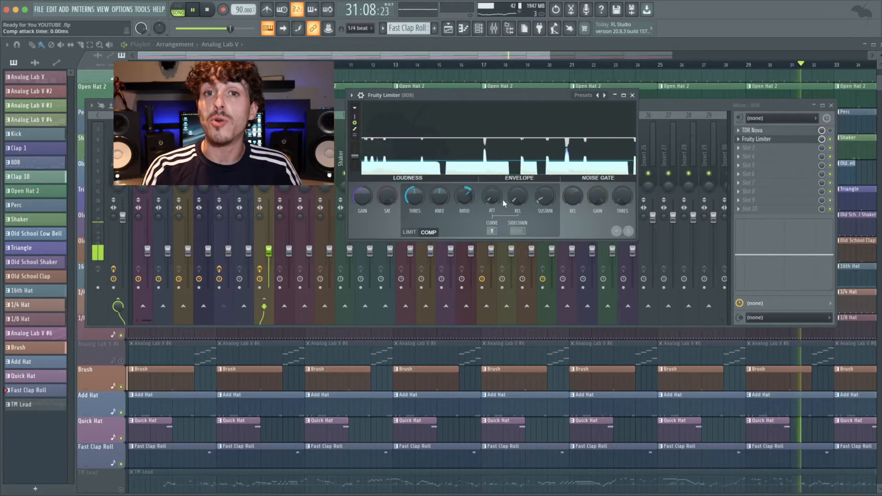
pyautogui.moveTo(517, 199); pyautogui.dragTo(517, 198)
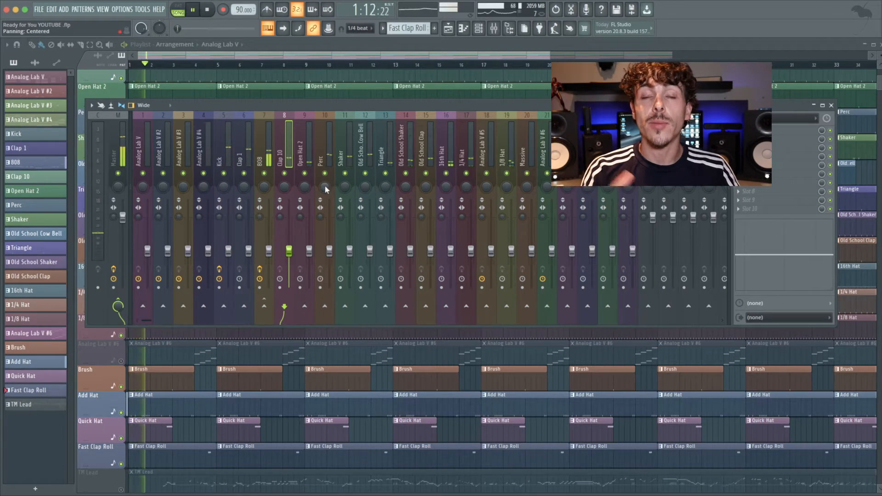
# Pan Perc 32% left and 16th Hat 23% left, and pan Shaker, Triangle and 1/8 Hat to the right.
pyautogui.moveTo(325, 187); pyautogui.dragTo(325, 194)
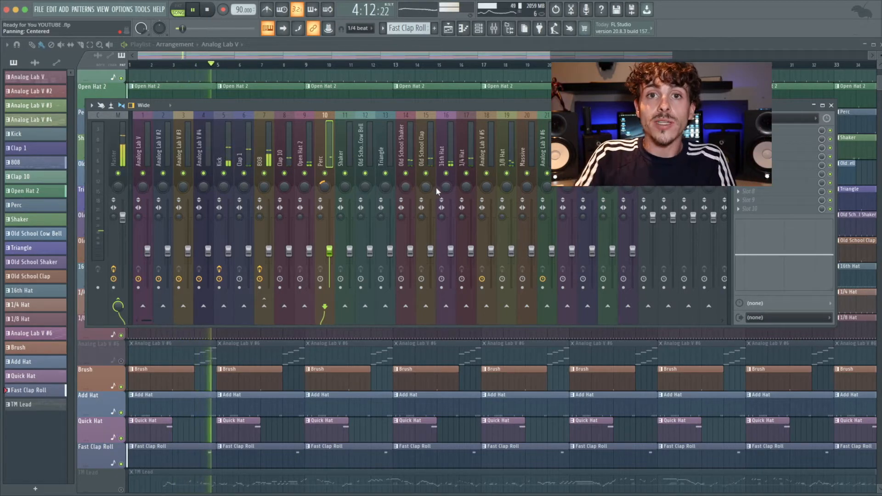
pyautogui.moveTo(445, 186); pyautogui.dragTo(444, 195)
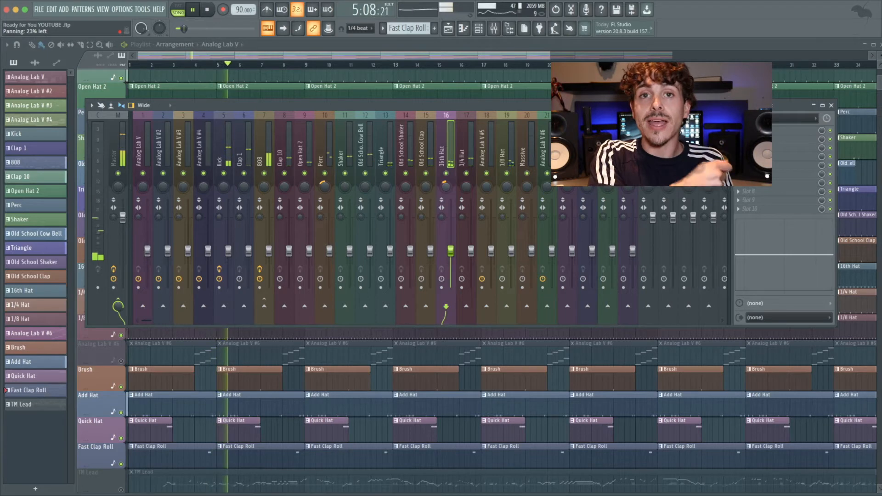
pyautogui.click(344, 185)
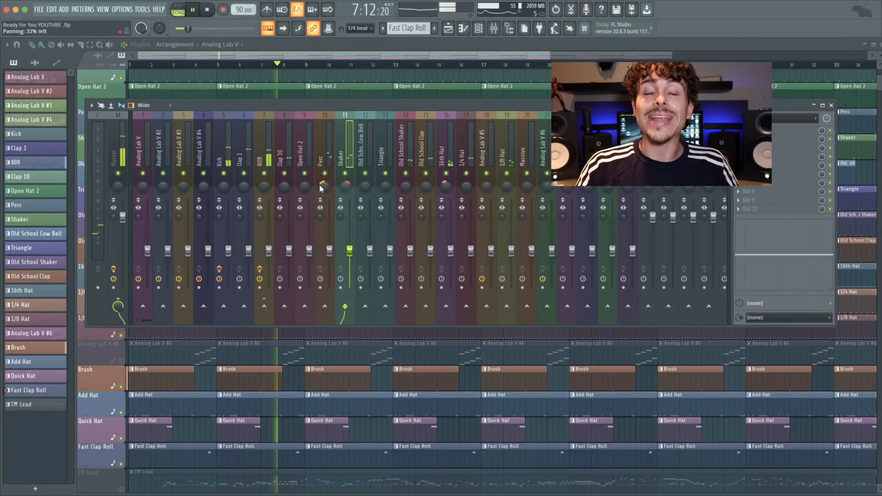
pyautogui.moveTo(324, 187); pyautogui.dragTo(324, 186)
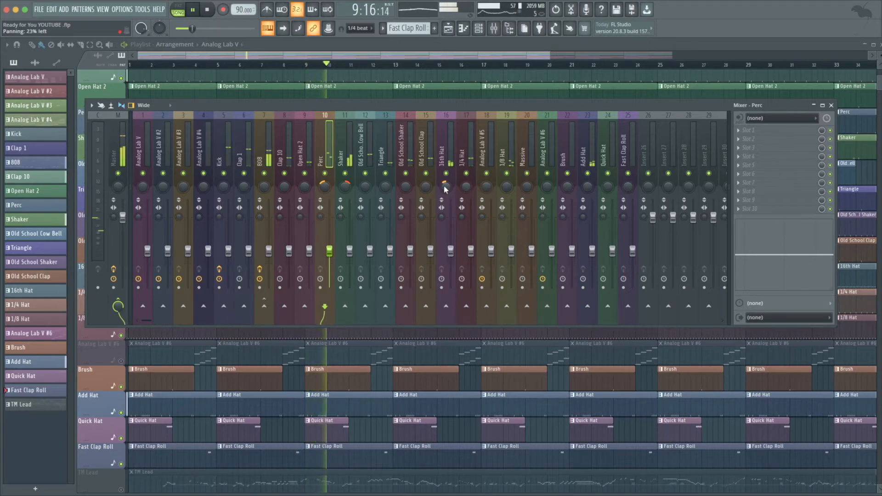
pyautogui.moveTo(444, 188); pyautogui.dragTo(445, 189)
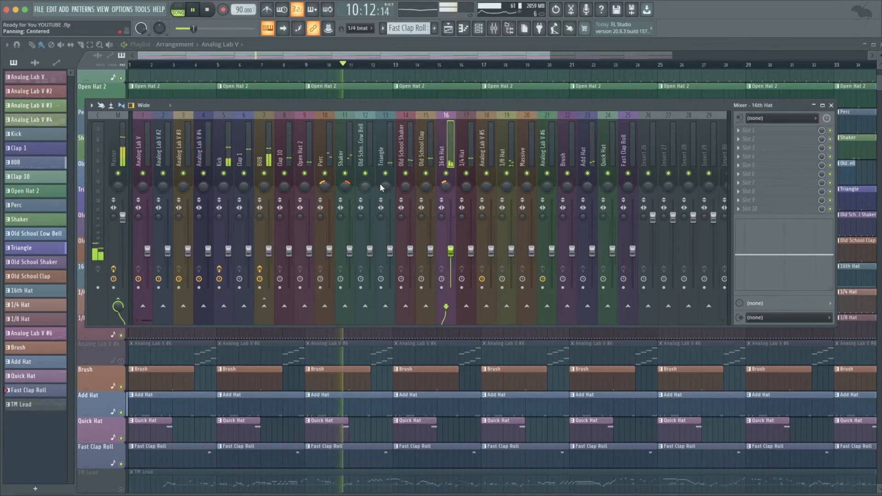
pyautogui.moveTo(386, 187); pyautogui.dragTo(386, 170)
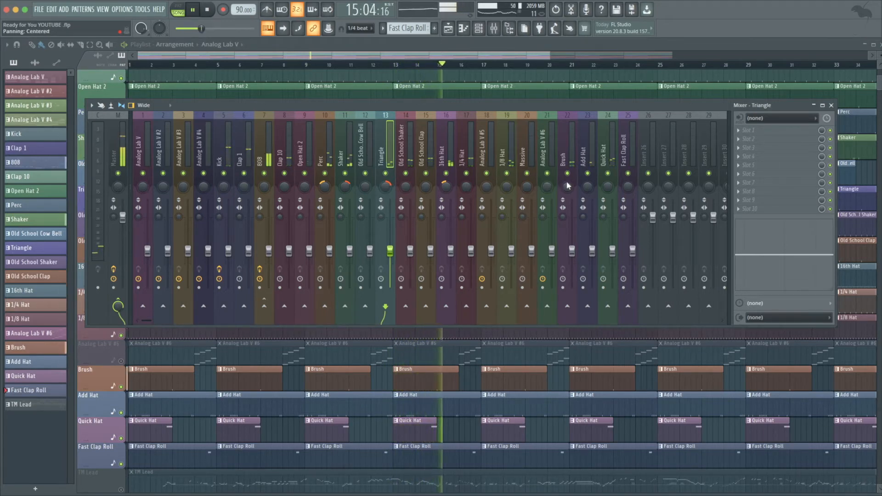
pyautogui.moveTo(506, 188)
pyautogui.mouseDown()
pyautogui.moveTo(506, 204)
pyautogui.moveTo(507, 175)
pyautogui.mouseUp()
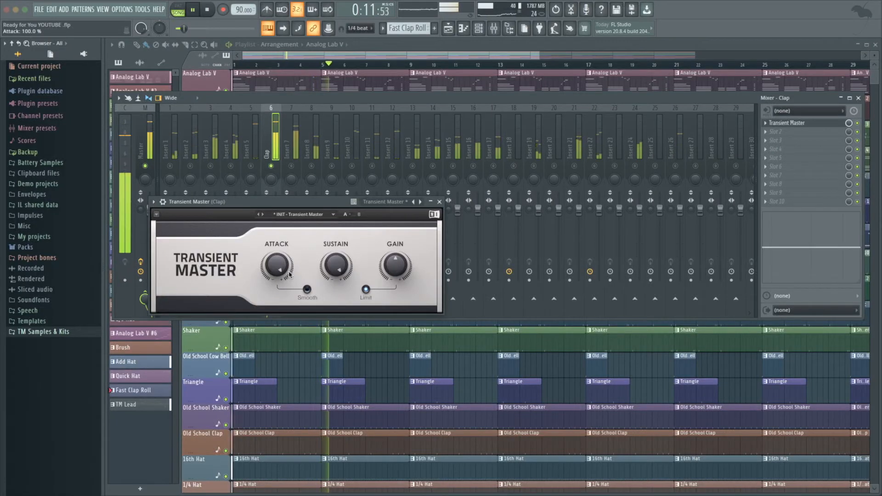
# Lower the sustain in the Clap track's Transient Master and set its attack to about 46%.
pyautogui.click(347, 279)
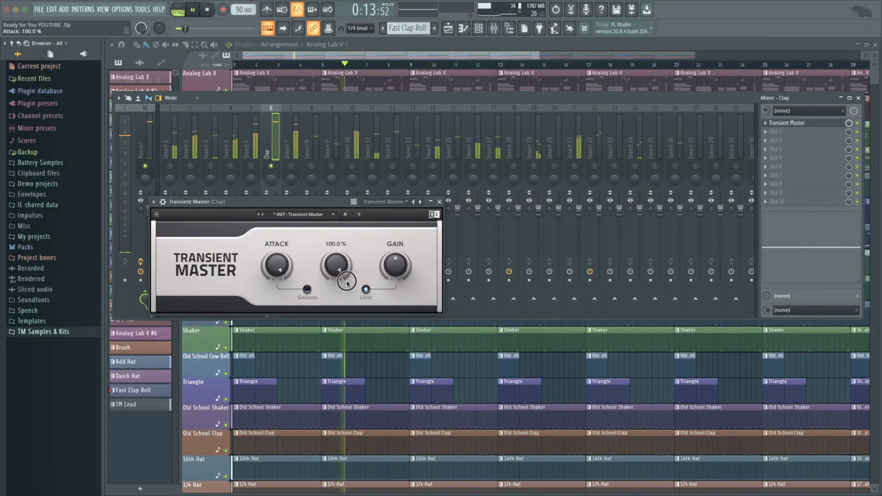
pyautogui.moveTo(340, 259); pyautogui.dragTo(340, 268)
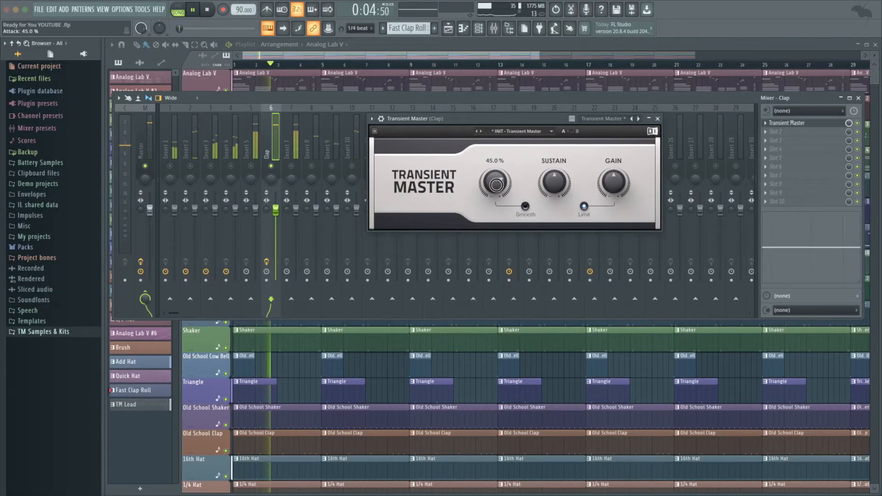
pyautogui.moveTo(496, 185); pyautogui.dragTo(496, 184)
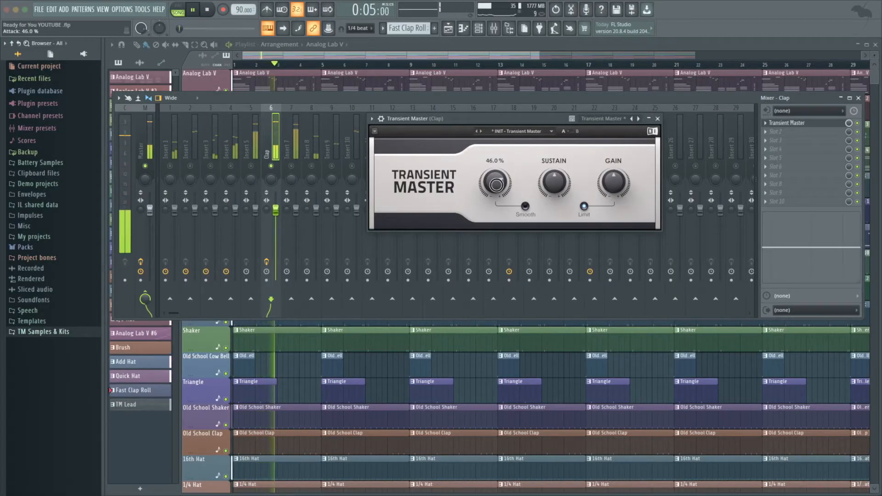
pyautogui.moveTo(496, 184); pyautogui.dragTo(496, 184)
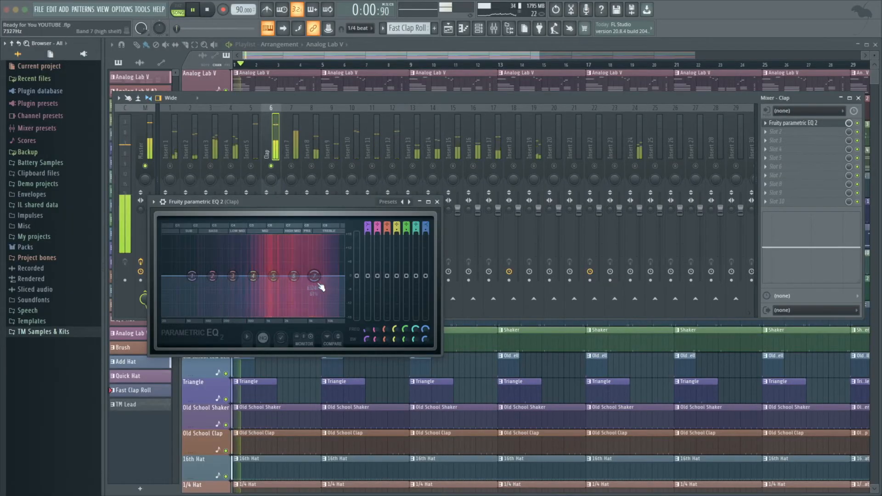
# Slightly boost the high-shelf band 7 around 7 kHz in the Clap track's Fruity parametric EQ 2.
pyautogui.moveTo(313, 272); pyautogui.dragTo(310, 266)
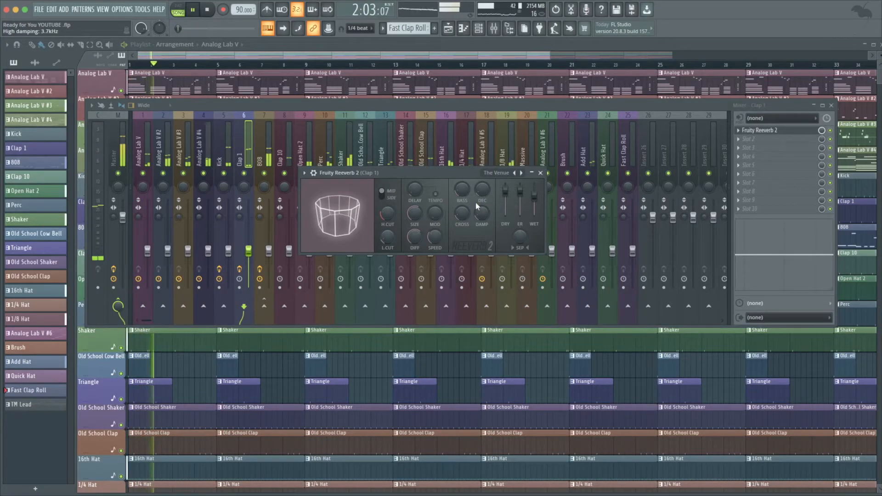
# Keep The Venue preset in Clap 1's Fruity Reeverb 2, lower the wet level to 43% and raise it again.
pyautogui.click(491, 175)
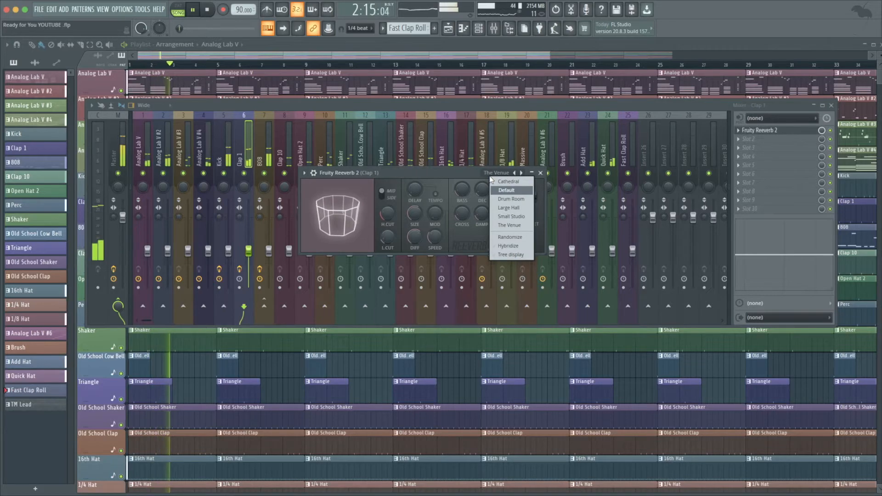
pyautogui.click(458, 176)
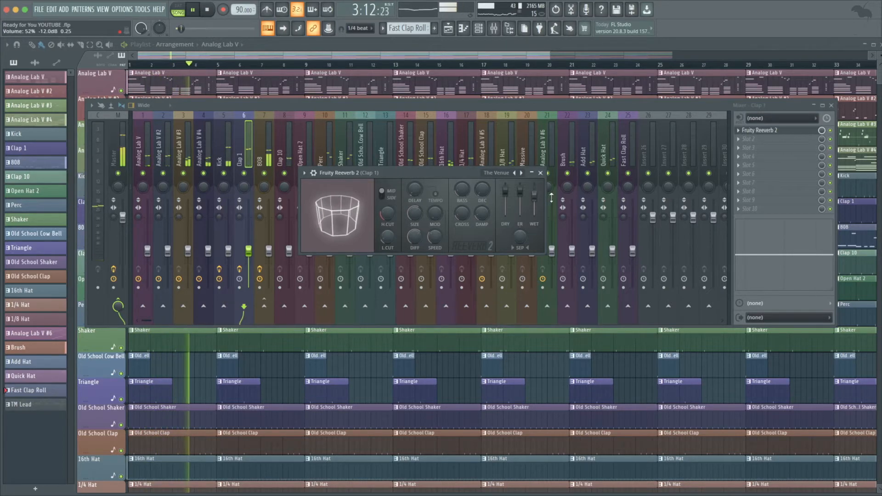
pyautogui.moveTo(541, 205); pyautogui.dragTo(541, 215)
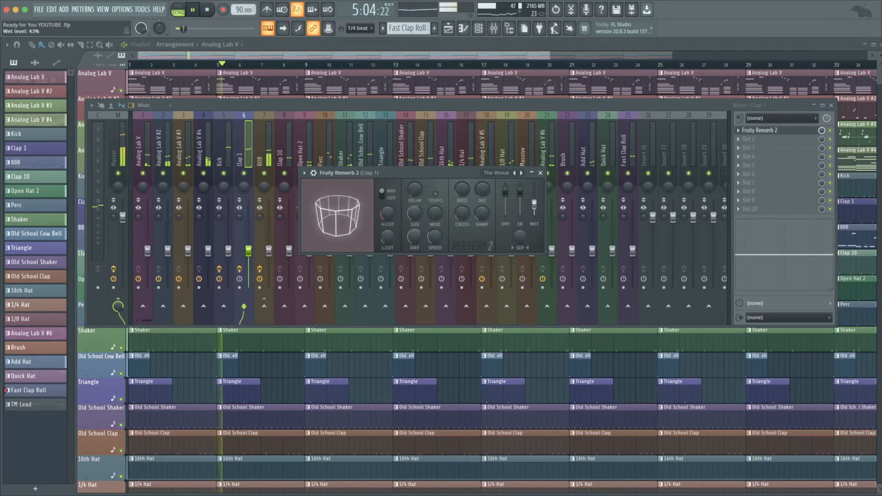
pyautogui.moveTo(534, 205); pyautogui.dragTo(534, 204)
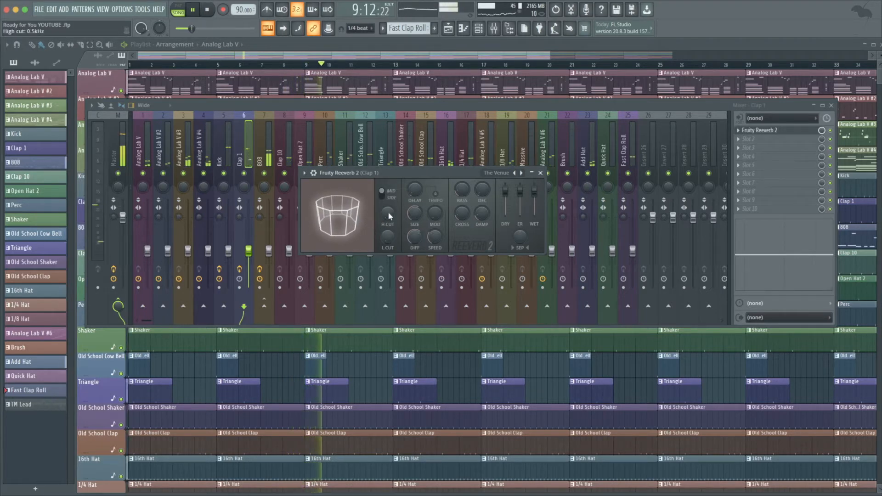
# Set the high cut of Clap 1's Fruity Reeverb 2 to 15.0 kHz and its low cut to about 469 Hz.
pyautogui.moveTo(388, 233); pyautogui.dragTo(387, 216)
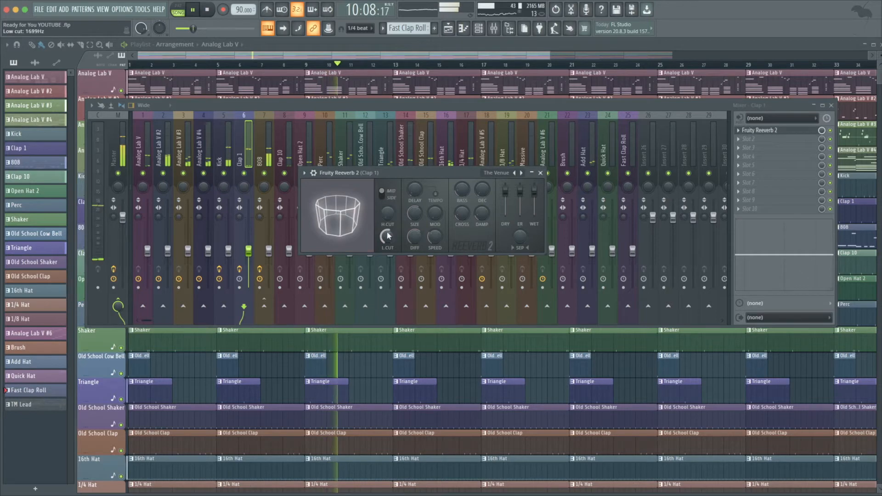
pyautogui.moveTo(387, 161); pyautogui.dragTo(388, 235)
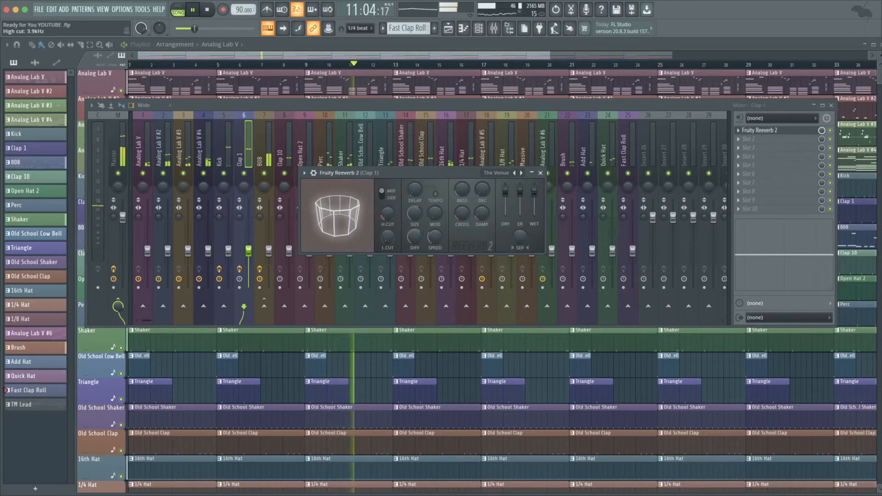
pyautogui.moveTo(387, 213); pyautogui.dragTo(387, 223)
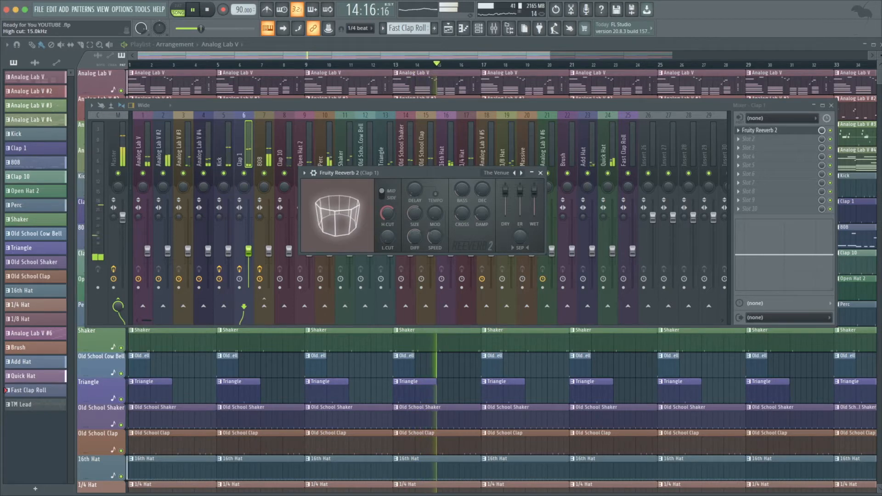
pyautogui.moveTo(388, 237); pyautogui.dragTo(387, 233)
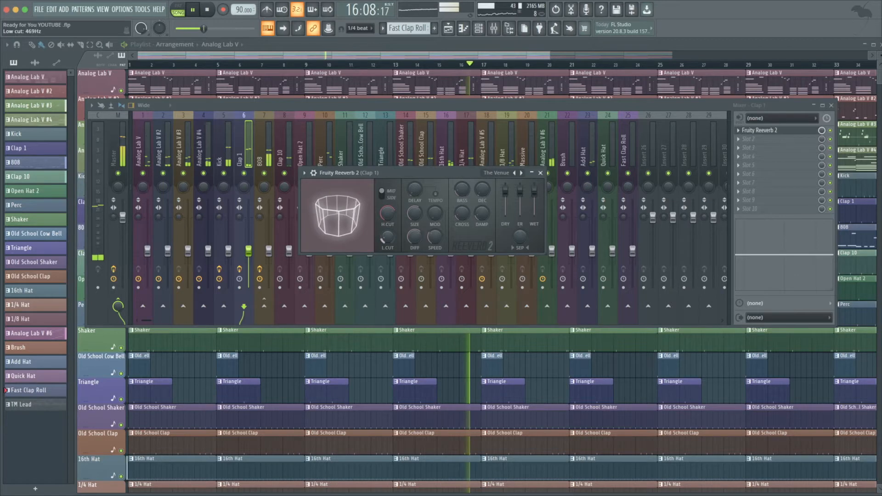
# Lower the wet level of Clap 1's reverb to about 41% and toggle the effect to compare the sound.
pyautogui.moveTo(535, 192); pyautogui.dragTo(535, 206)
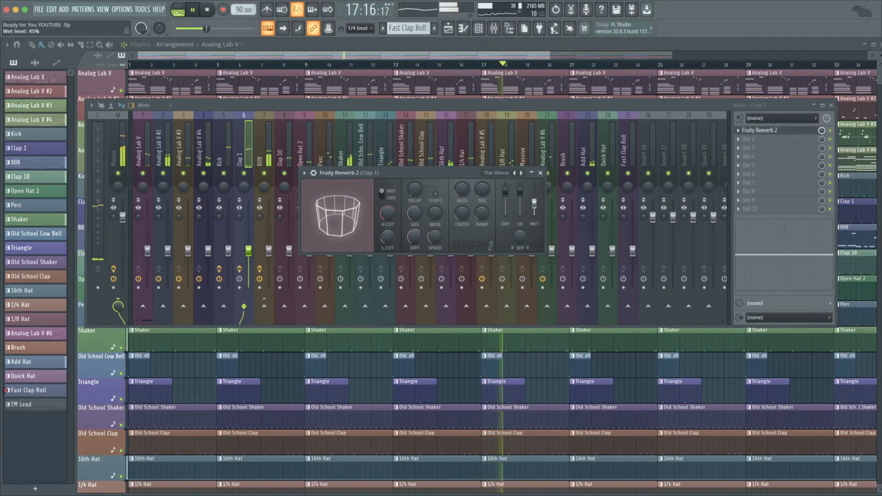
pyautogui.moveTo(534, 206); pyautogui.dragTo(534, 207)
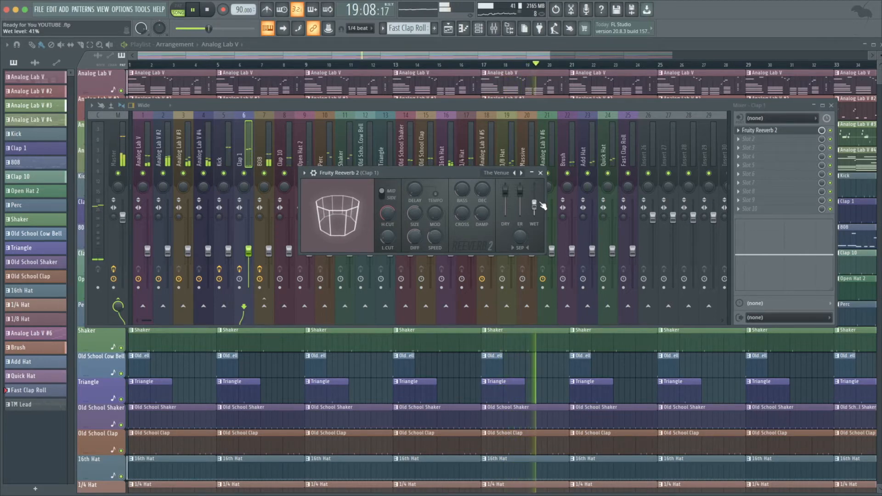
pyautogui.click(830, 130)
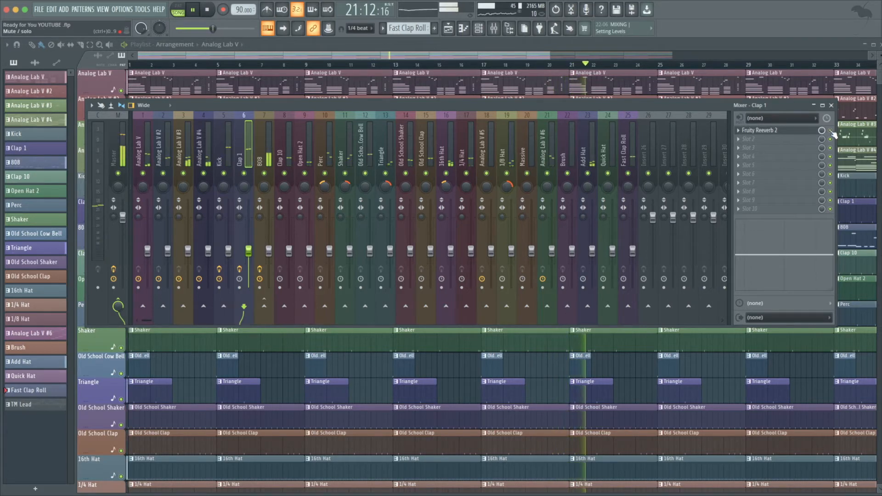
# Mute the Analog Lab V, #2, #3, #4 and #6 playlist tracks and play the drums and 808 alone.
pyautogui.click(831, 105)
pyautogui.press('space')
pyautogui.click(121, 91)
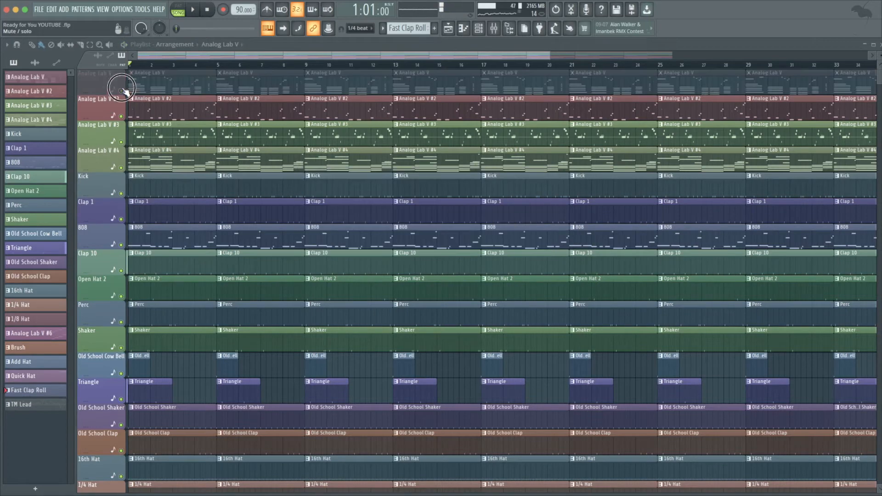
pyautogui.click(121, 117)
pyautogui.click(121, 142)
pyautogui.click(121, 168)
pyautogui.scroll(-20, 142, 196)
pyautogui.scroll(10, 146, 197)
pyautogui.press('space')
pyautogui.scroll(10, 151, 202)
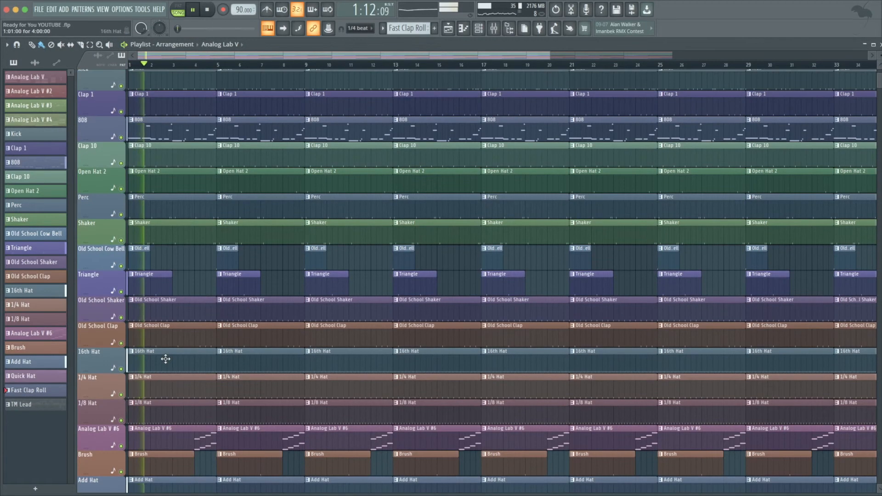
pyautogui.click(122, 446)
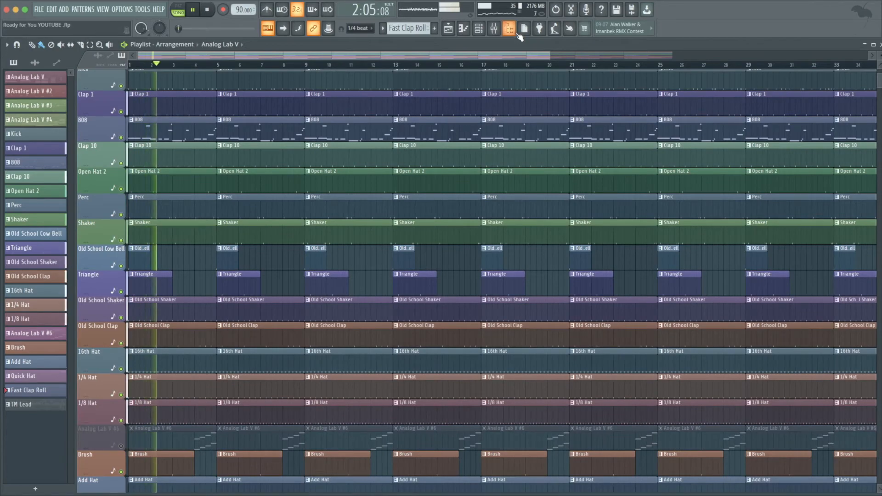
# Reopen Clap 1's Fruity Reeverb 2, adjust its decay and predelay, and lower the wet level.
pyautogui.click(494, 30)
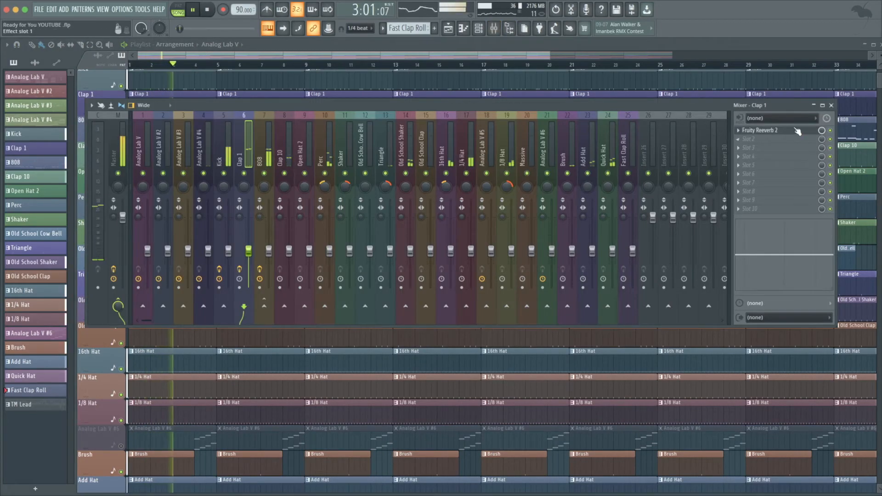
pyautogui.click(764, 130)
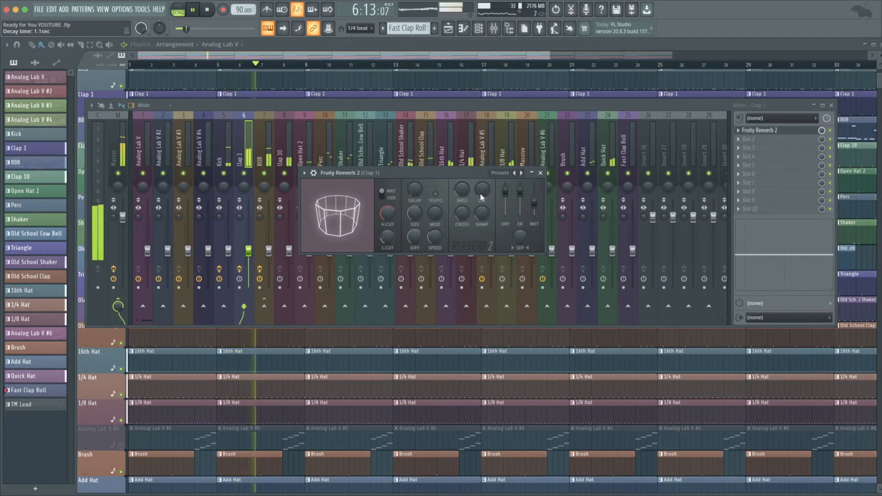
pyautogui.moveTo(482, 189); pyautogui.dragTo(482, 190)
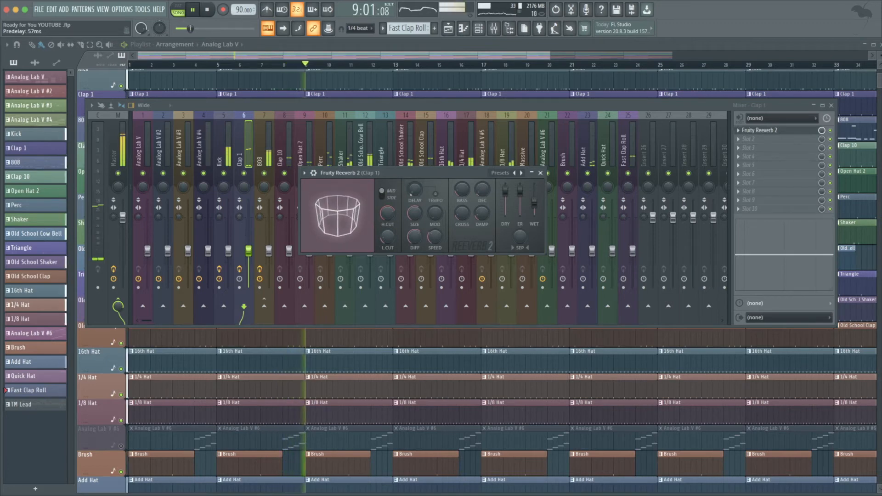
pyautogui.moveTo(411, 194); pyautogui.dragTo(411, 189)
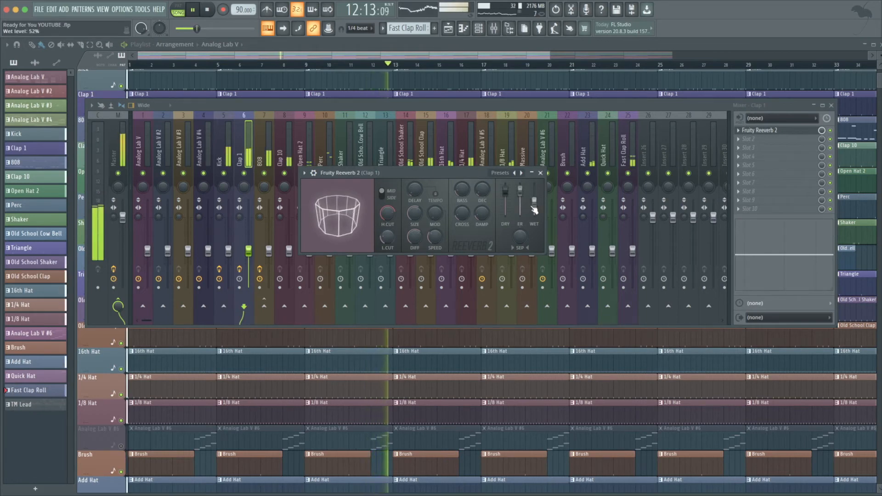
pyautogui.moveTo(534, 202); pyautogui.dragTo(533, 207)
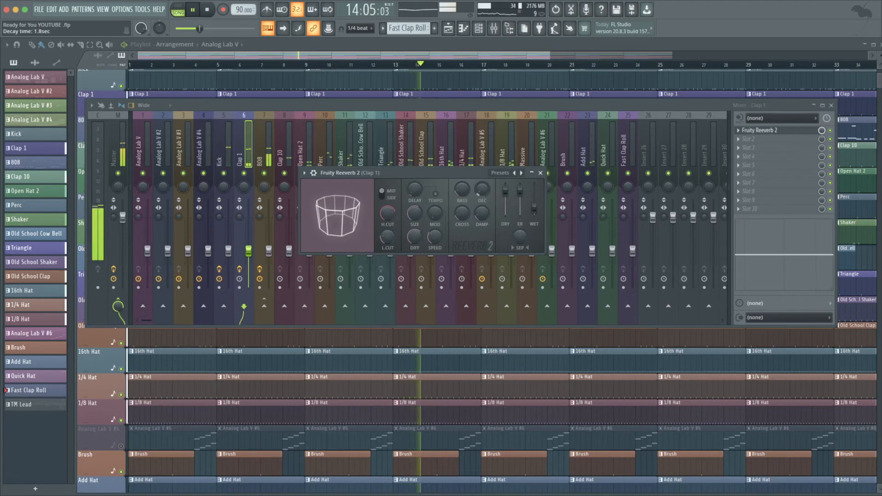
# Fine-tune the high cut of Clap 1's reverb, set its decay to 1.1 sec and close the effect.
pyautogui.moveTo(391, 221); pyautogui.dragTo(390, 217)
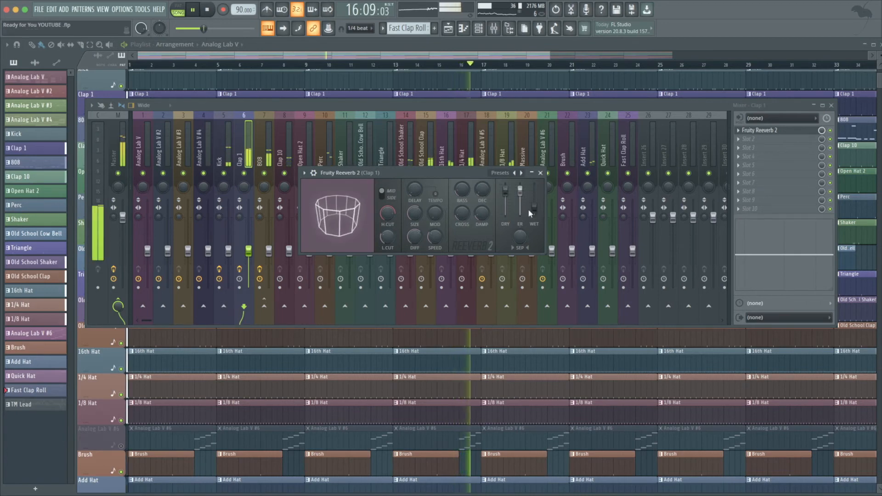
pyautogui.moveTo(478, 191); pyautogui.dragTo(478, 193)
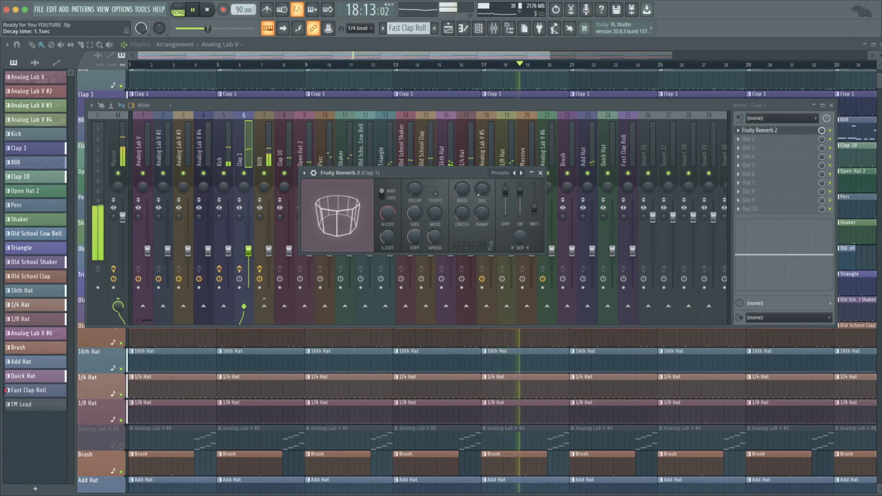
pyautogui.click(540, 173)
pyautogui.press('space')
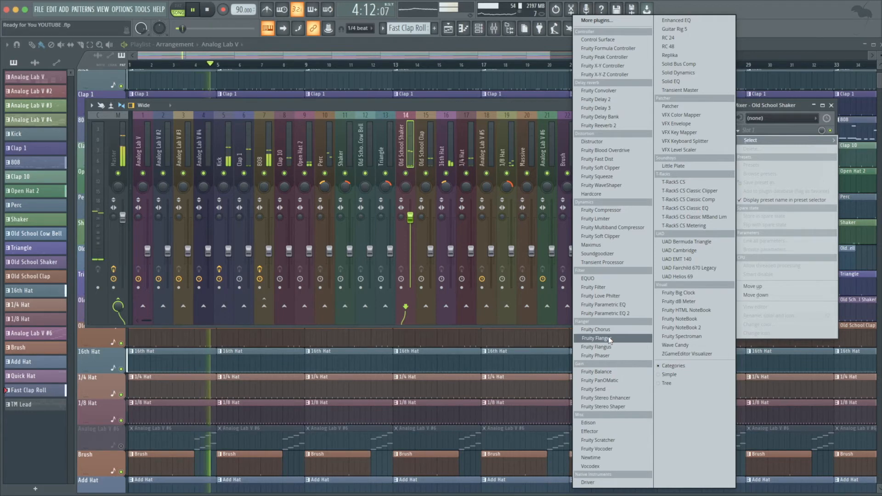
# Add Fruity Delay 2 to the Old School Shaker track, try a dry level of 53%, and restore the Default preset.
pyautogui.click(626, 99)
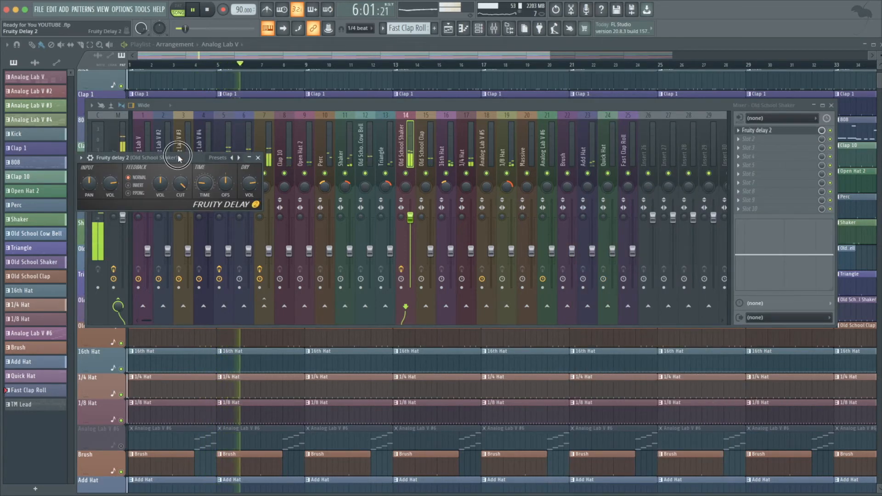
pyautogui.moveTo(179, 159); pyautogui.dragTo(394, 167)
pyautogui.moveTo(464, 198); pyautogui.dragTo(464, 225)
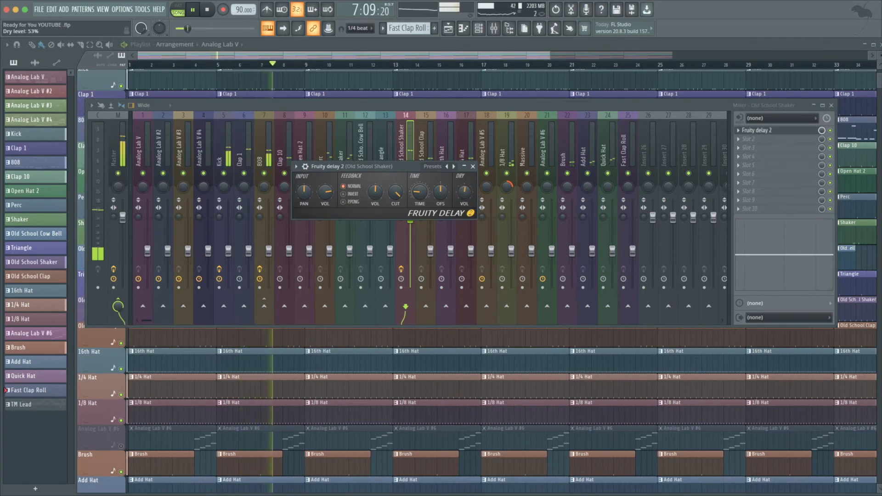
pyautogui.click(435, 166)
pyautogui.click(453, 174)
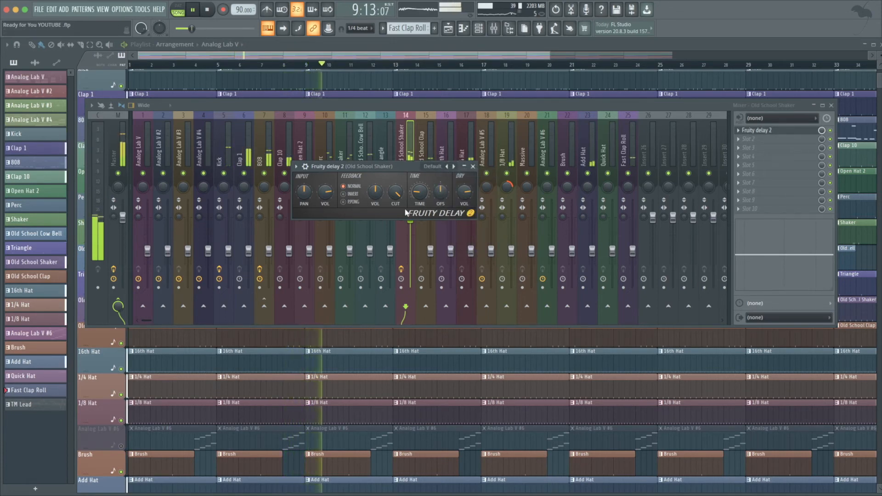
# Lower the Old School Shaker's Fruity Delay 2 mix level to 22% and choose another delay preset.
pyautogui.moveTo(822, 132)
pyautogui.mouseDown()
pyautogui.moveTo(821, 142)
pyautogui.moveTo(820, 132)
pyautogui.mouseUp()
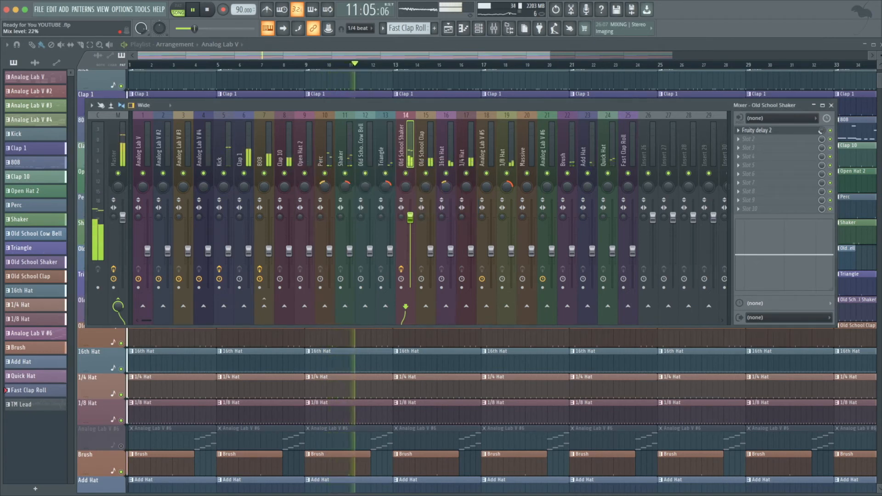
pyautogui.click(764, 131)
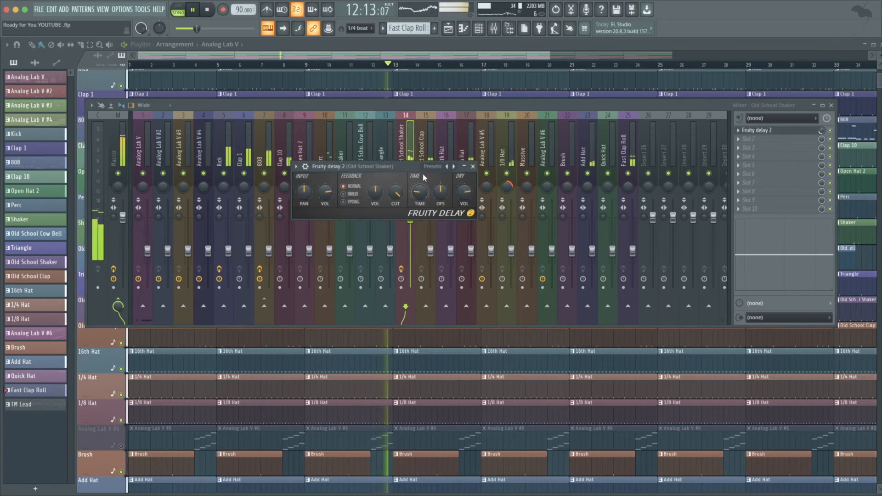
pyautogui.click(432, 166)
pyautogui.click(374, 176)
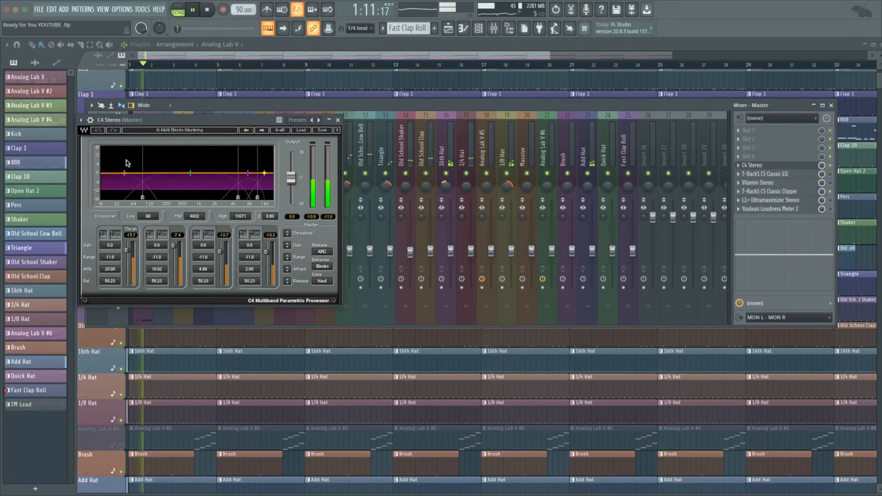
# Lower all band thresholds of the Master's C4 Stereo by about 3 dB, then close it with T-RackS CS Classic EQ open.
pyautogui.moveTo(287, 234); pyautogui.dragTo(287, 246)
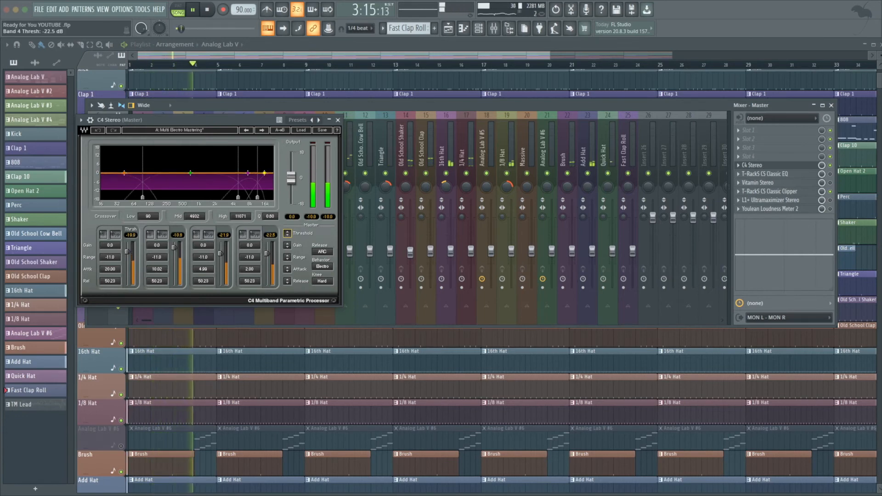
pyautogui.click(787, 174)
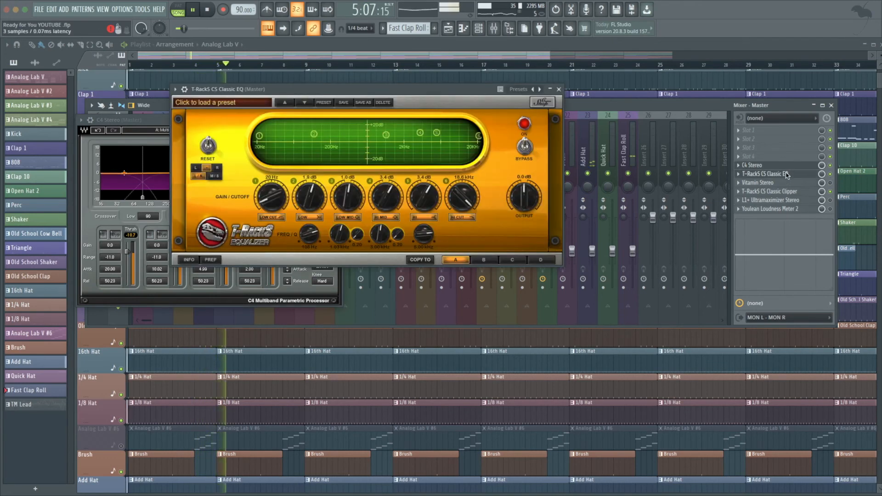
pyautogui.click(129, 123)
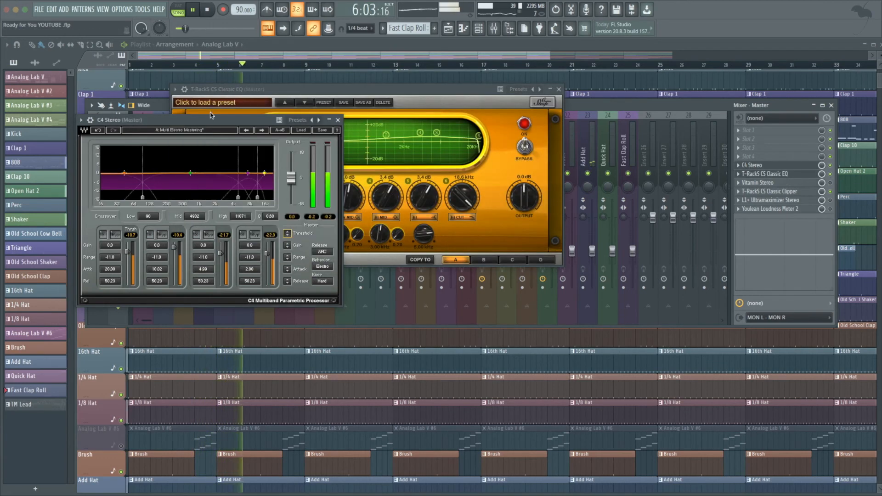
pyautogui.click(337, 120)
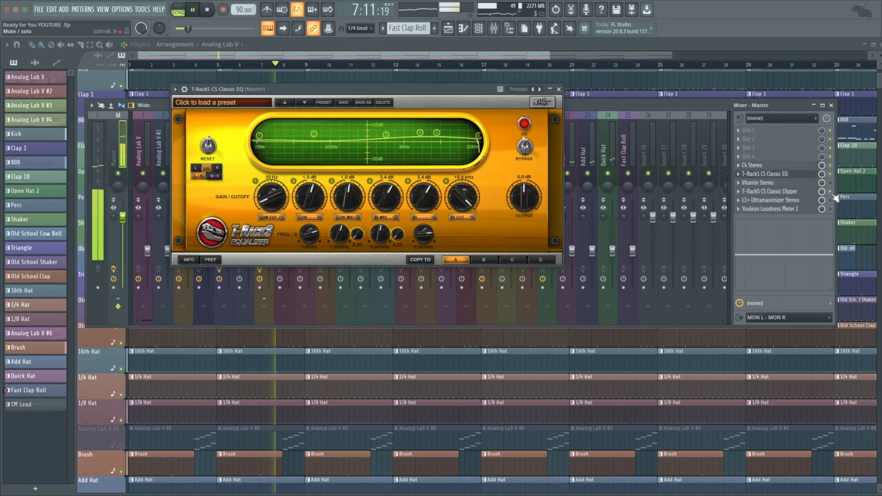
# Review the Vitamin Stereo and T-RackS CS Classic EQ settings on the Master track, and close the EQ.
pyautogui.click(760, 182)
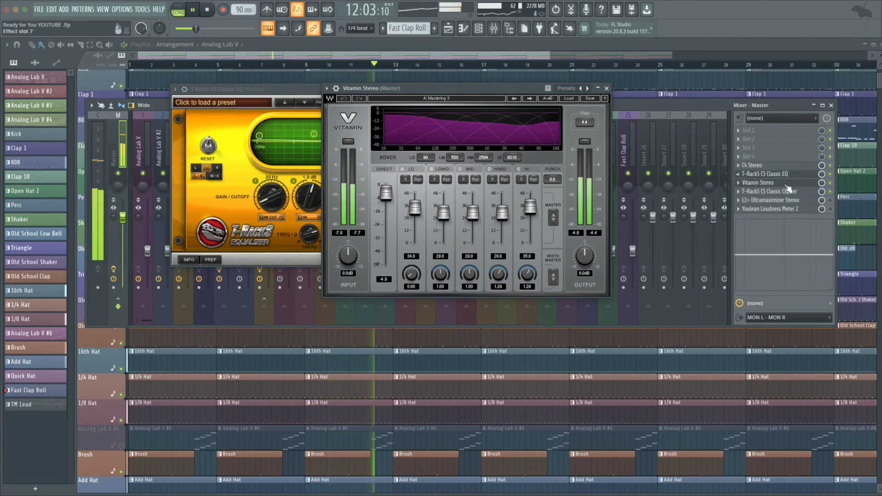
pyautogui.click(282, 89)
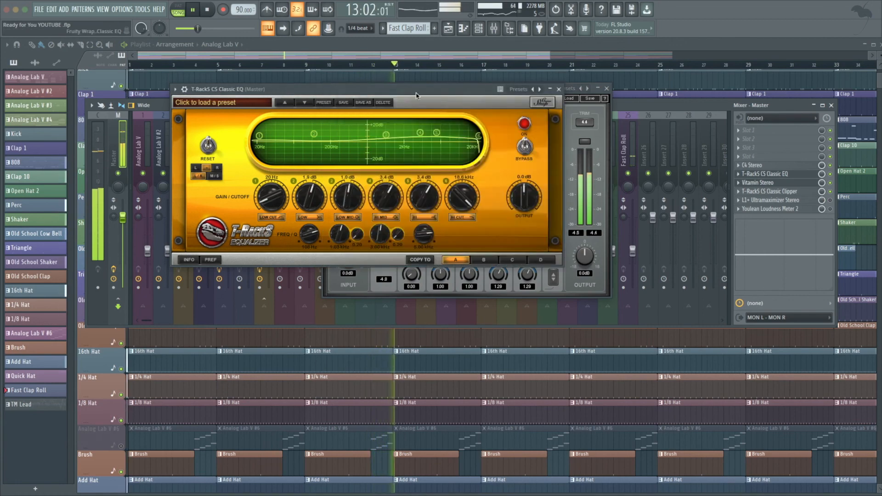
pyautogui.click(558, 89)
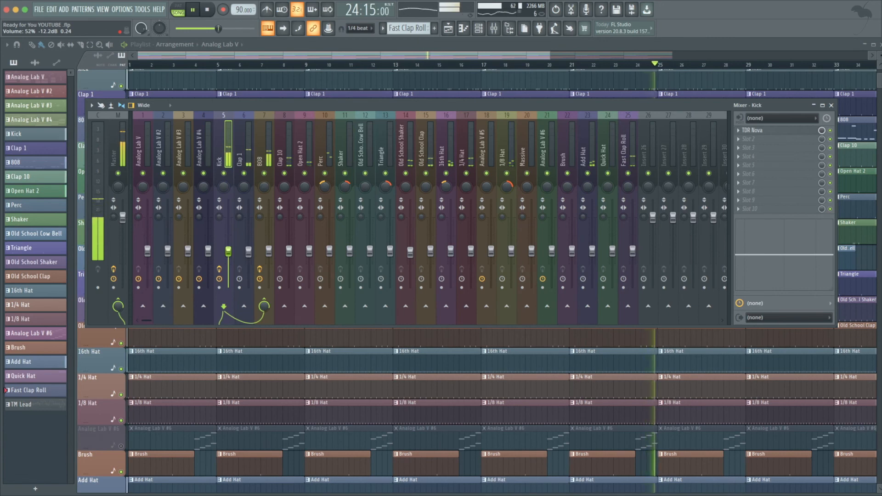
# Set the Shaker track's mixer volume to 52% (-12.0 dB).
pyautogui.click(327, 154)
pyautogui.click(350, 254)
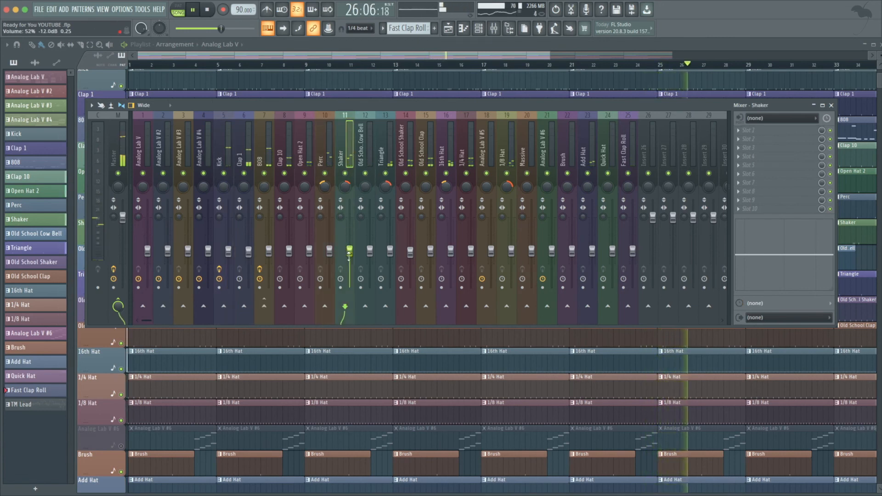